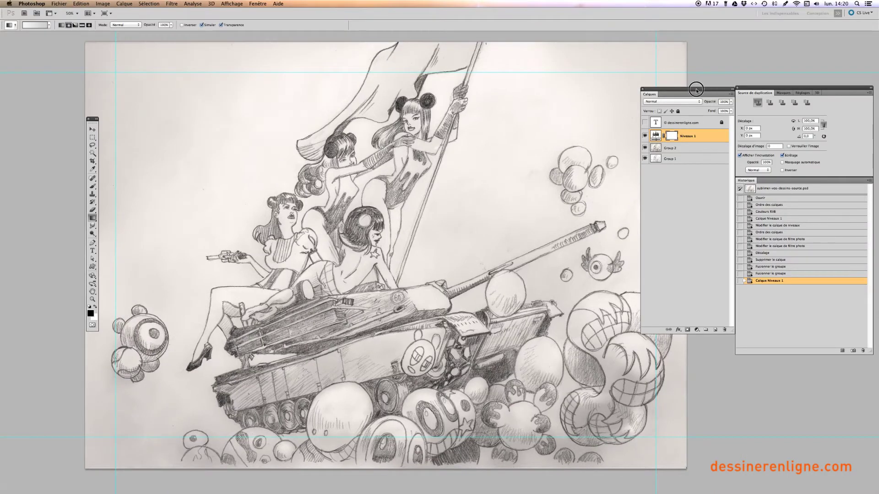
# Hide the Niveaux 1 and Group 2 layers to compare the finished drawing with the raw scan, and show Group 2 again.
pyautogui.moveTo(696, 90); pyautogui.dragTo(755, 129)
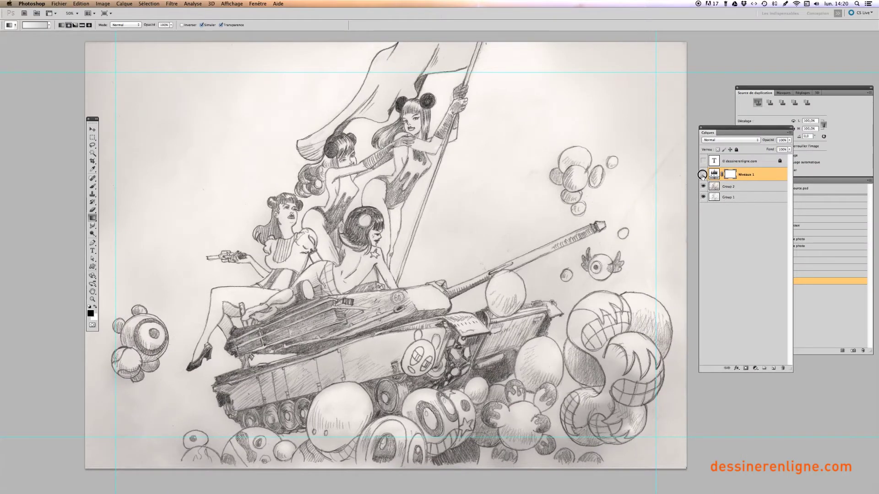
pyautogui.moveTo(703, 174); pyautogui.dragTo(704, 186)
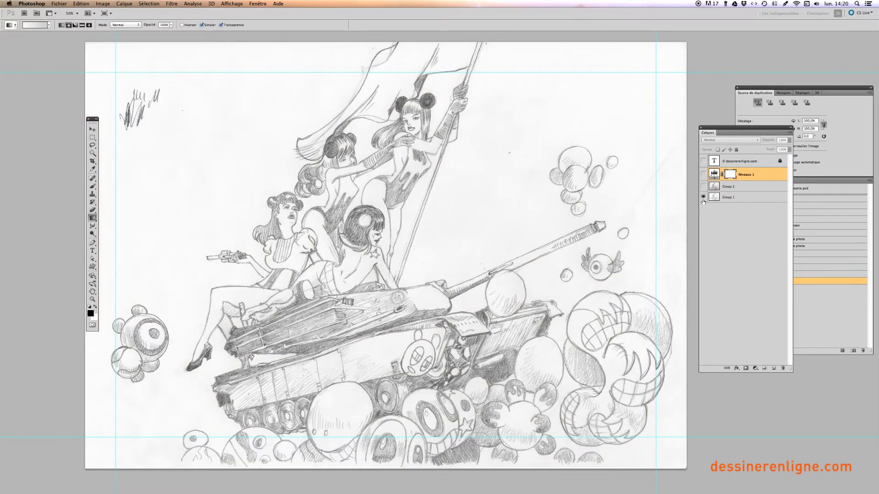
pyautogui.click(703, 186)
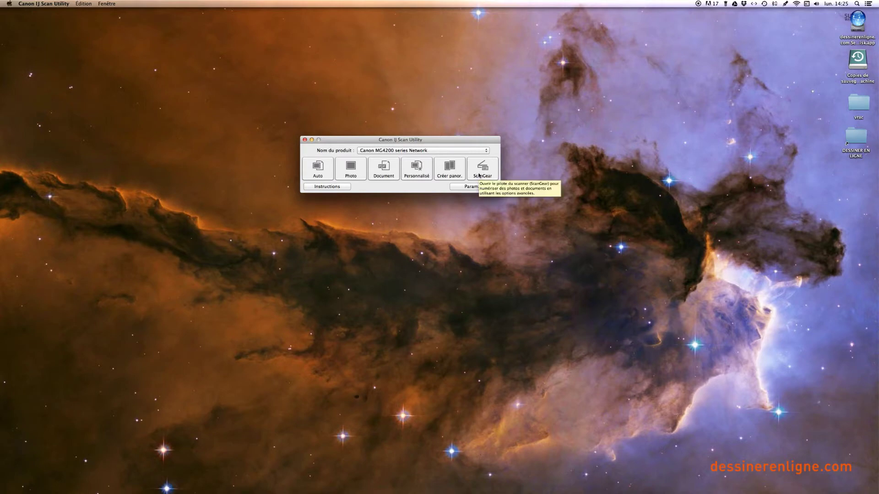
# Open the ScanGear driver from Canon IJ Scan Utility and set the scan to 300 ppp with the Niveaux de gris colour mode.
pyautogui.click(479, 176)
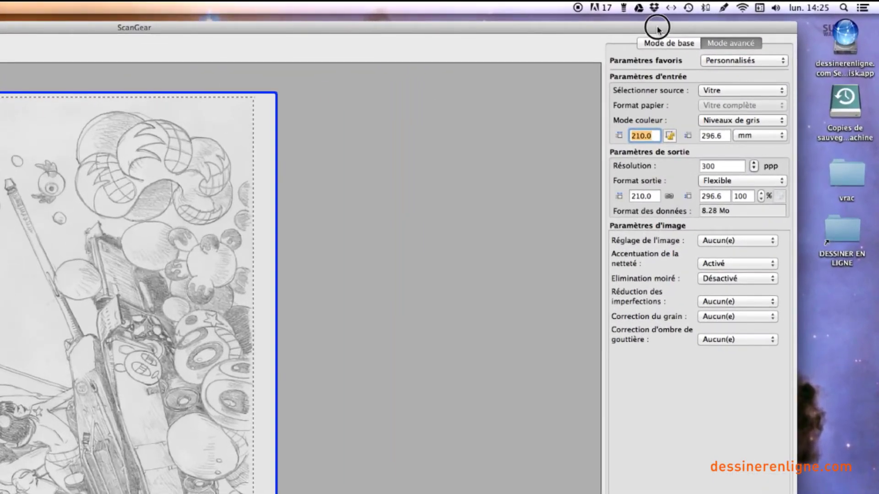
pyautogui.doubleClick(730, 171)
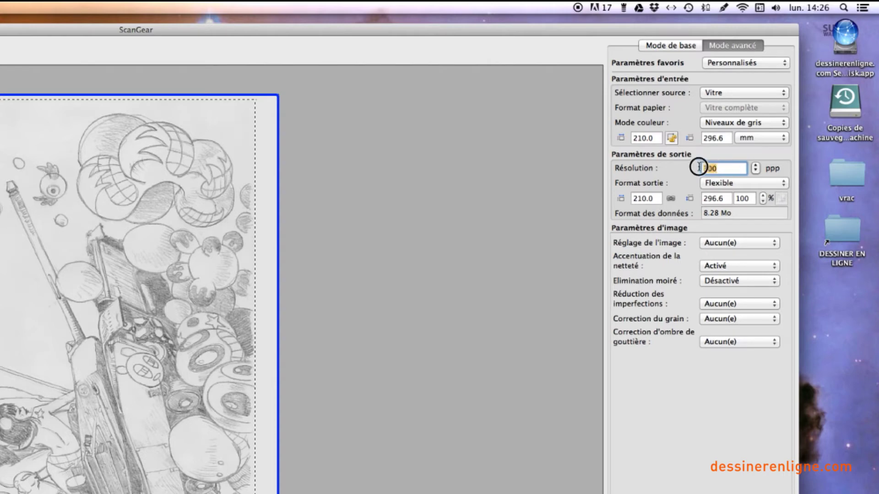
pyautogui.click(722, 168)
pyautogui.doubleClick(723, 169)
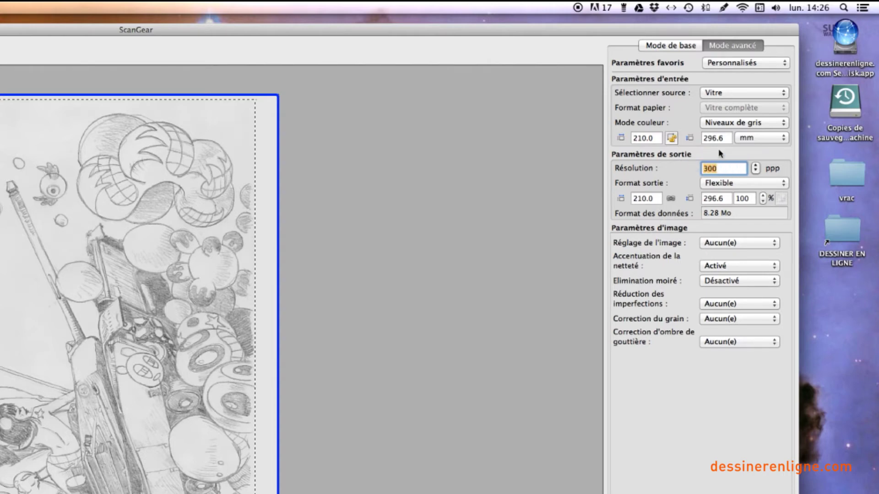
pyautogui.click(731, 122)
pyautogui.click(732, 122)
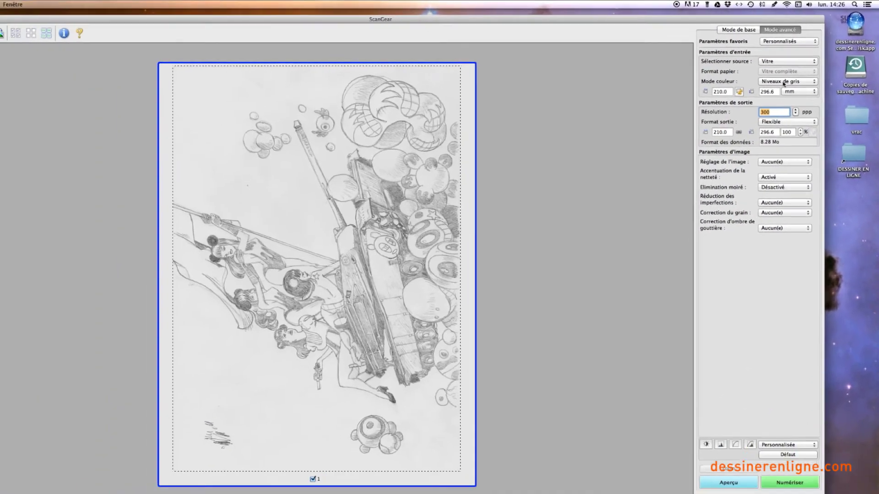
pyautogui.click(784, 82)
pyautogui.click(784, 83)
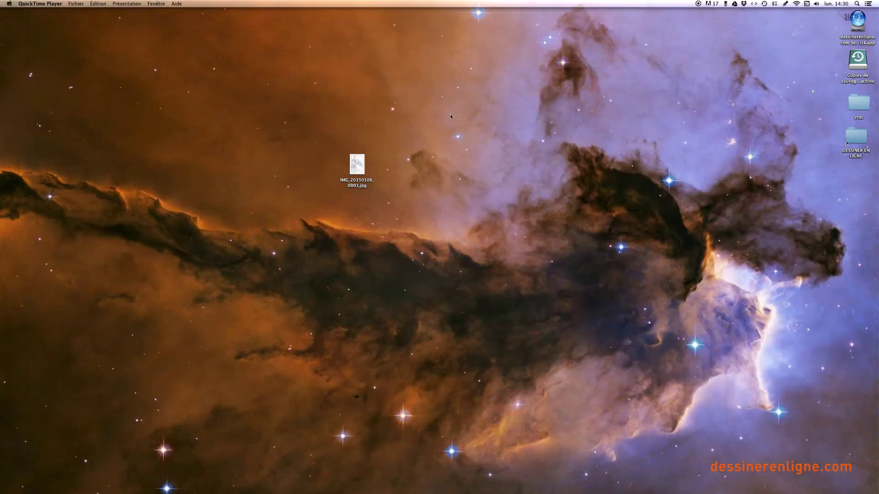
# Open the scanned desktop file IMG_20150106_0001.jpg in Adobe Photoshop CS5.
pyautogui.moveTo(458, 107); pyautogui.dragTo(280, 260)
pyautogui.moveTo(489, 99); pyautogui.dragTo(304, 241)
pyautogui.moveTo(435, 123); pyautogui.dragTo(335, 205)
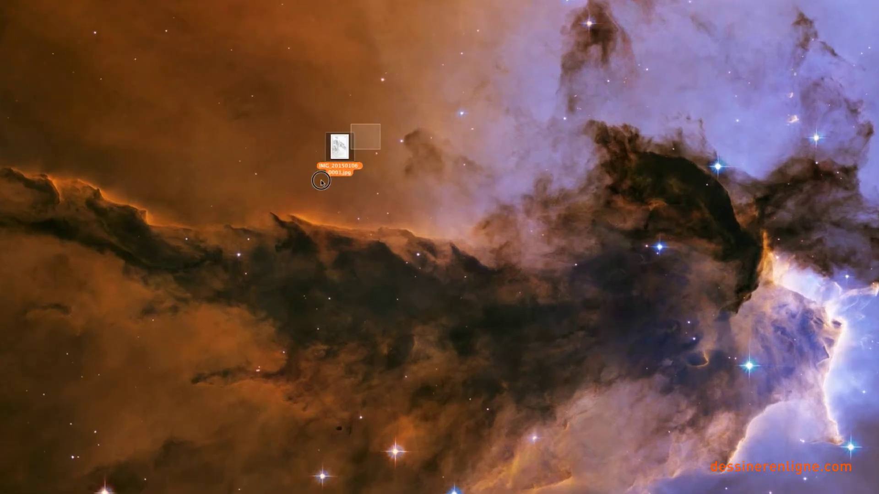
pyautogui.rightClick(354, 171)
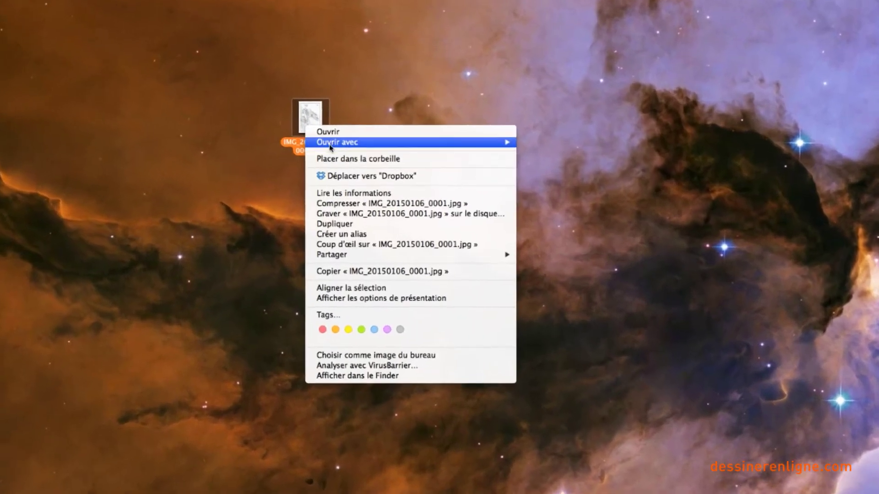
pyautogui.moveTo(330, 145)
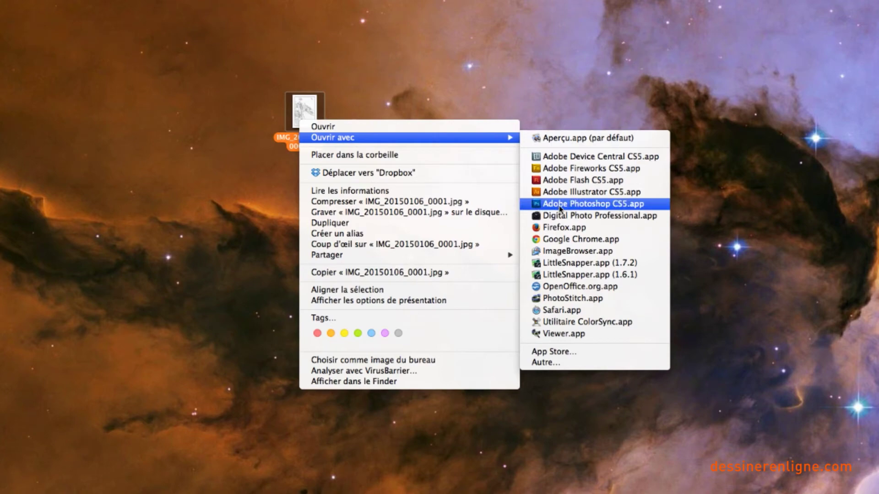
pyautogui.click(560, 208)
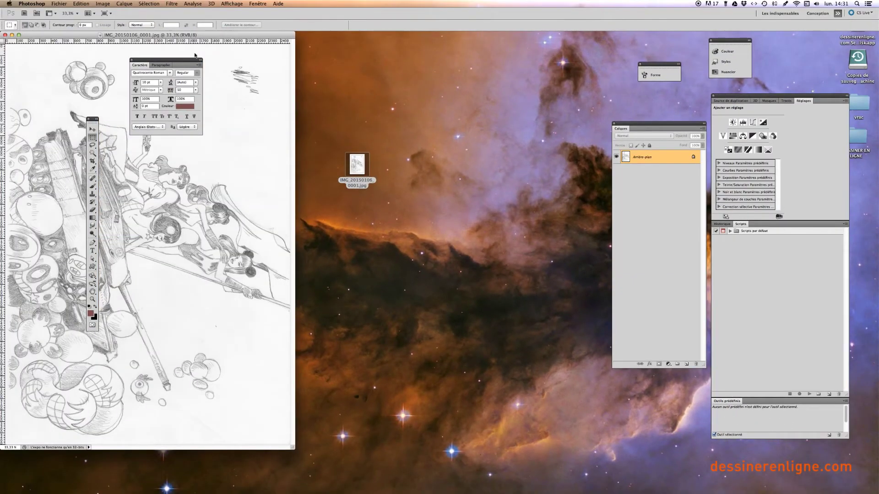
# Move the document window clear of the palettes and rotate the whole image 90° counter-clockwise.
pyautogui.moveTo(205, 32); pyautogui.dragTo(426, 44)
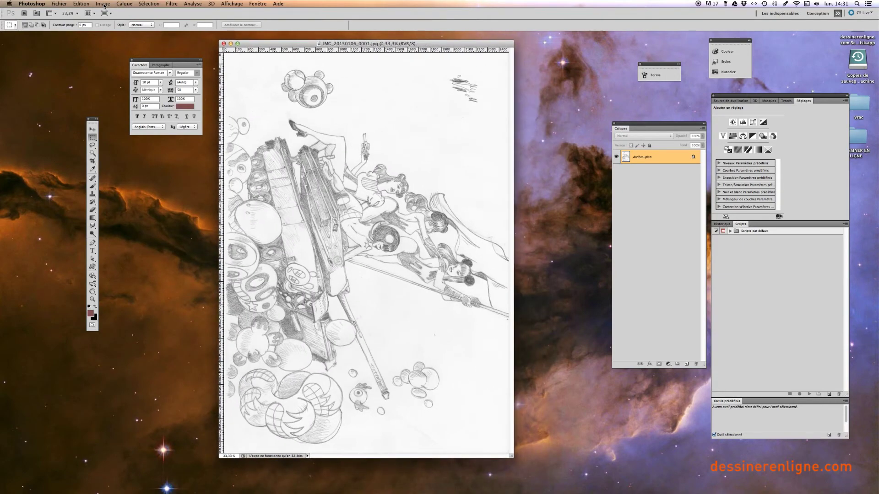
pyautogui.click(104, 3)
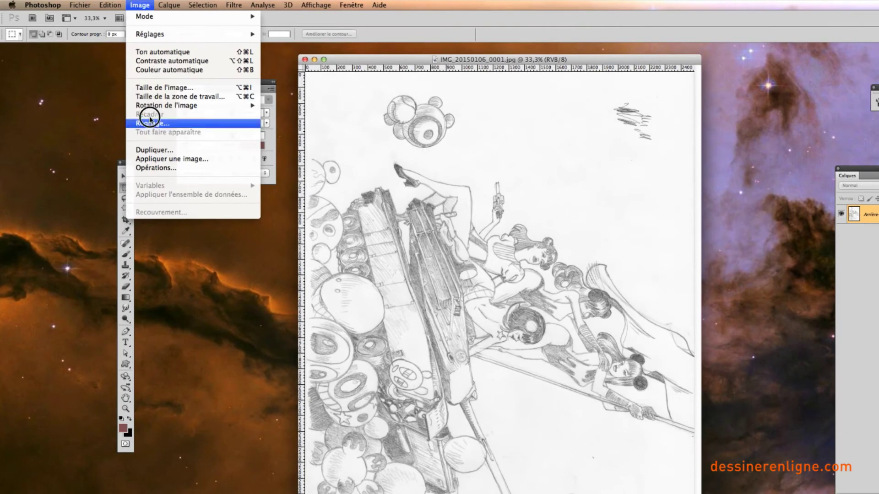
pyautogui.moveTo(158, 107)
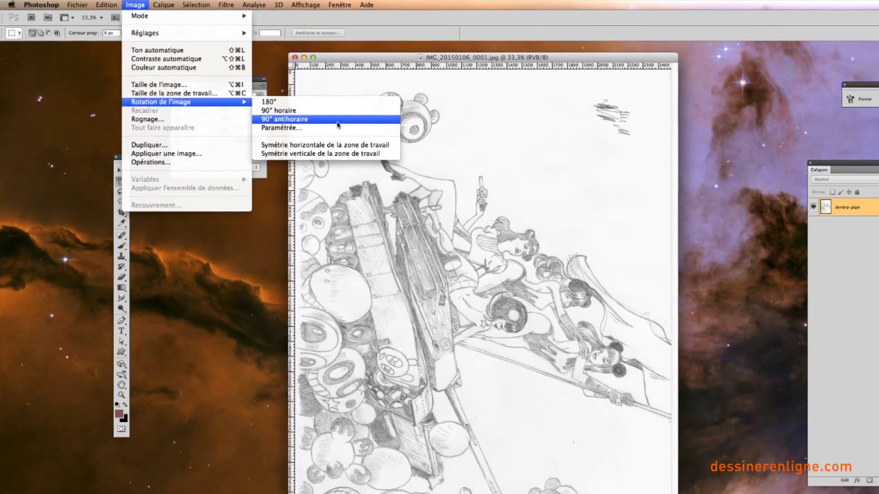
pyautogui.click(349, 124)
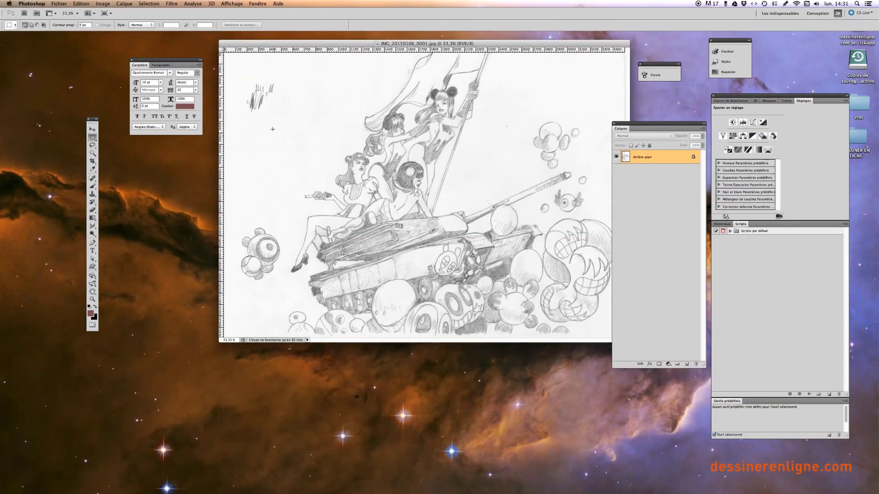
# Convert the locked background into a regular layer with the default name and close the character palette.
pyautogui.press('b')
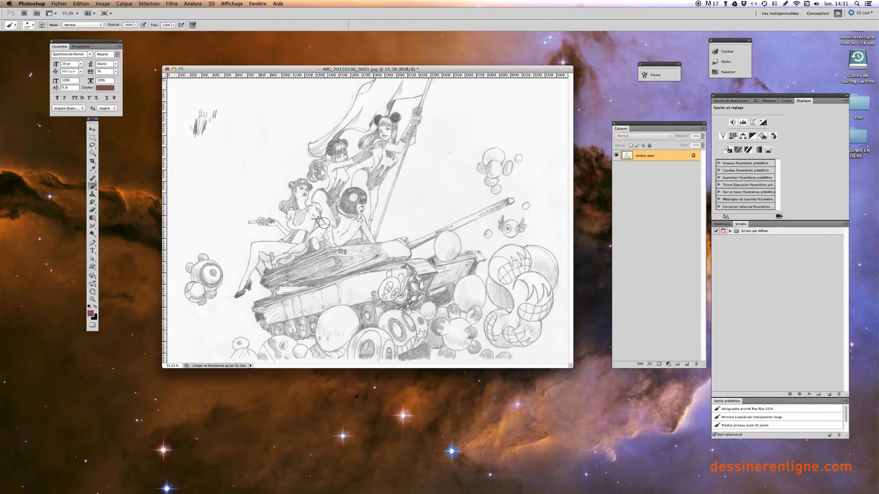
pyautogui.doubleClick(675, 160)
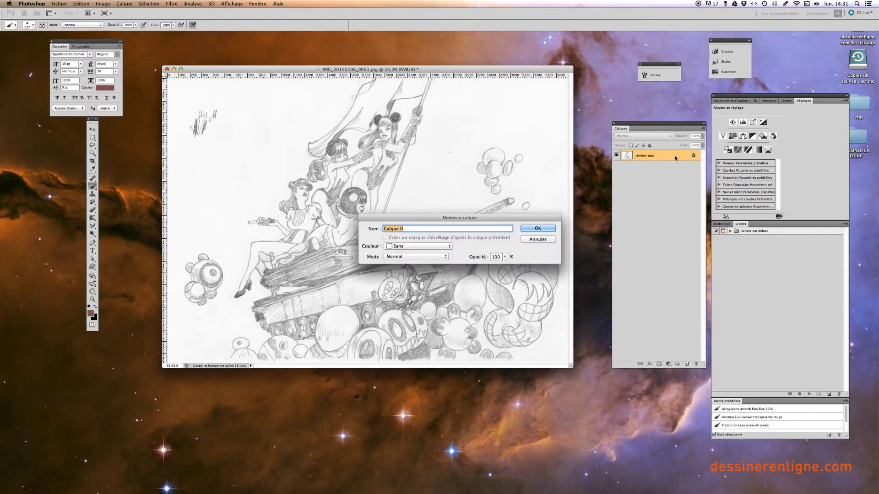
pyautogui.press('Return')
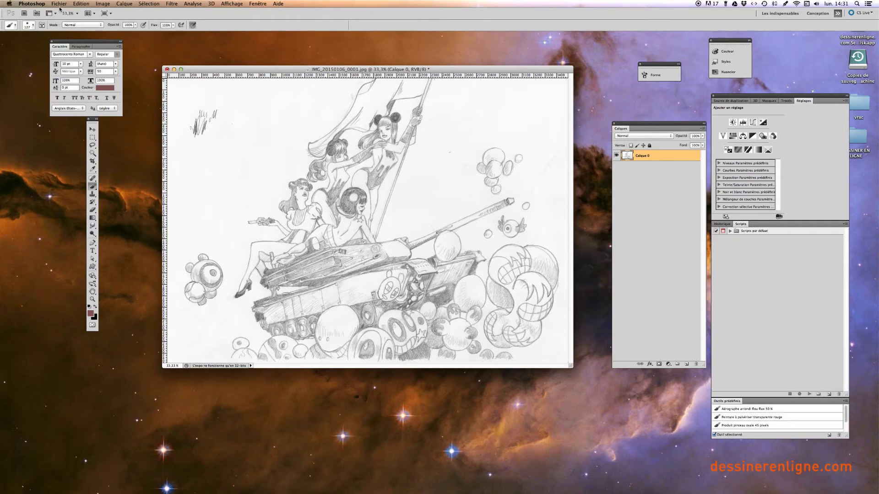
pyautogui.click(52, 41)
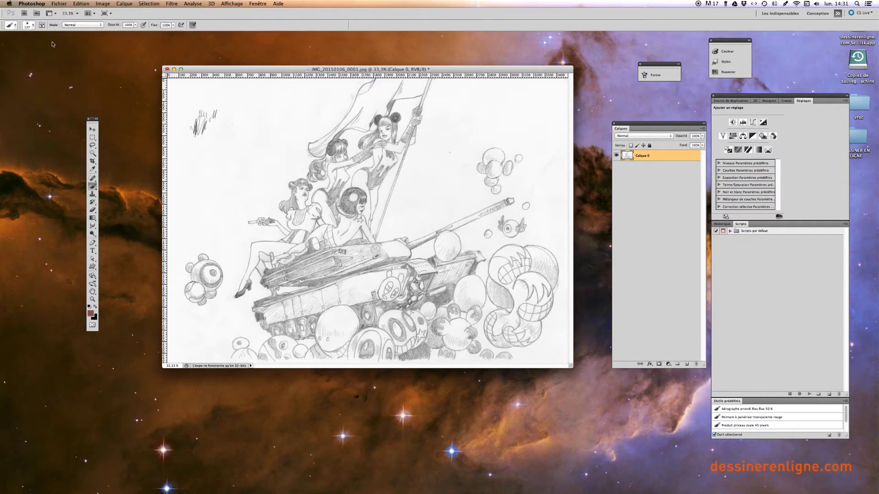
# Save the document on the desktop as Dessin.psd in Photoshop format with layers kept, accepting the format options.
pyautogui.click(61, 5)
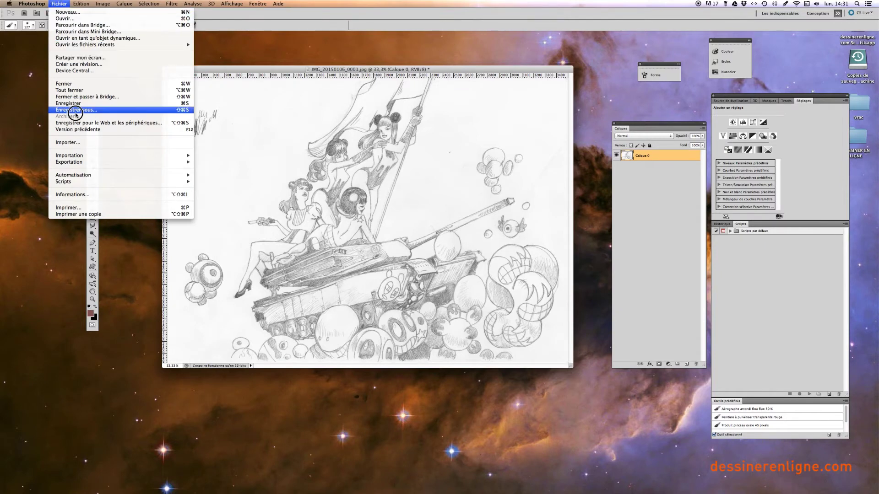
pyautogui.click(87, 122)
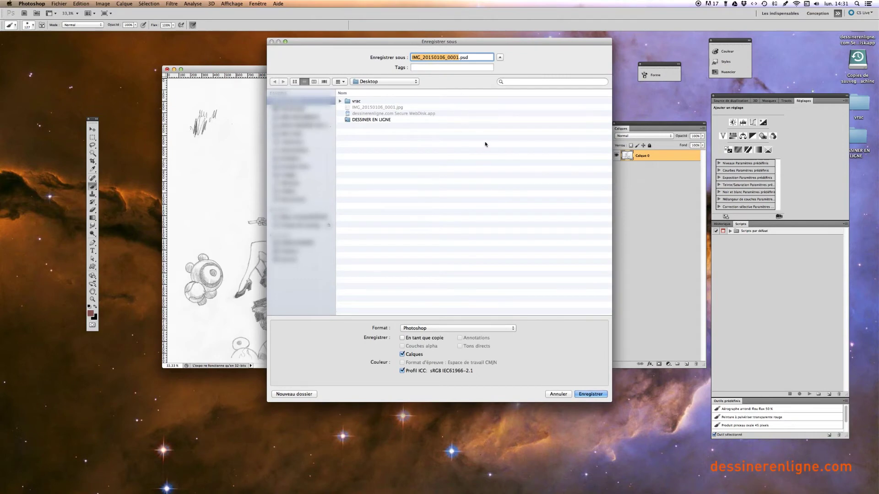
pyautogui.write('Dessin')
pyautogui.click(466, 327)
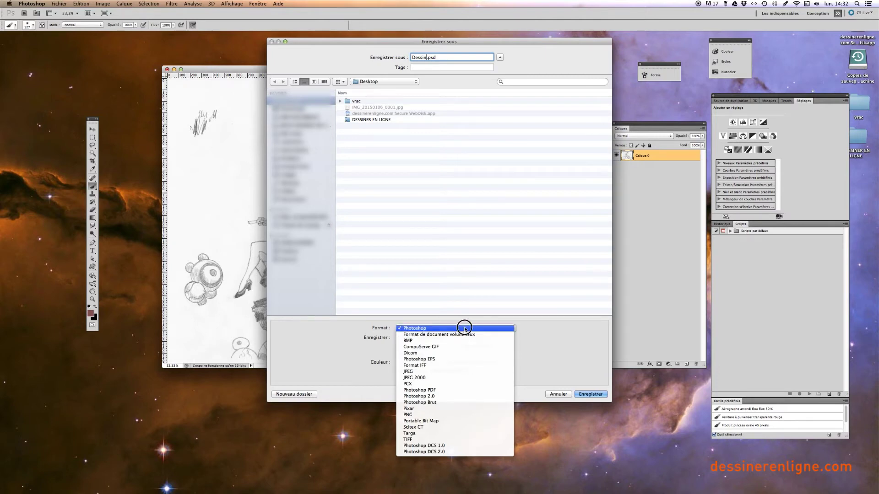
pyautogui.click(465, 329)
pyautogui.click(438, 58)
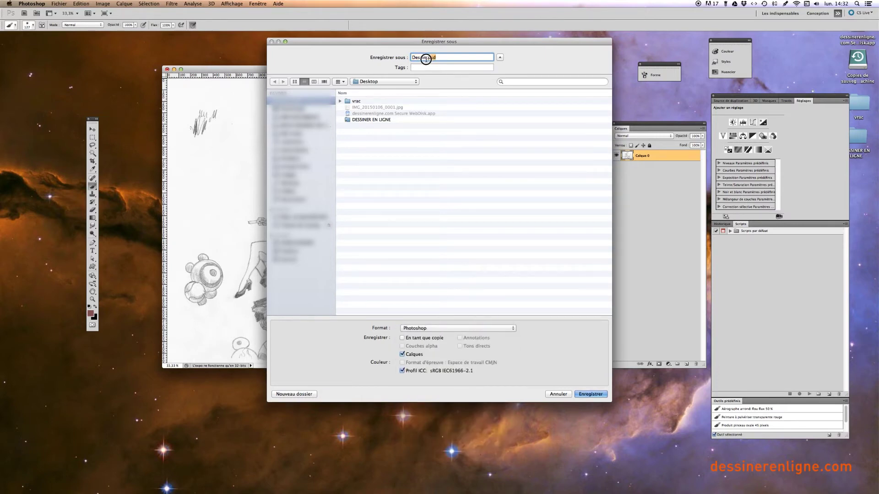
pyautogui.moveTo(432, 57); pyautogui.dragTo(406, 41)
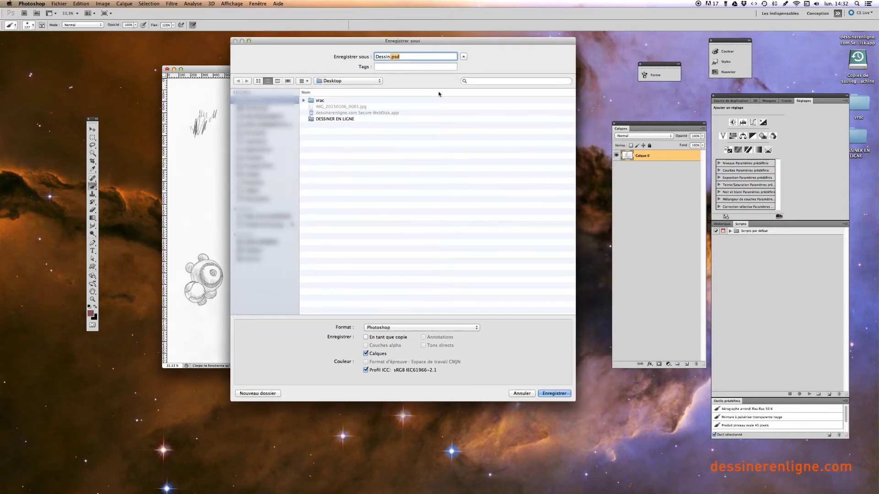
pyautogui.click(555, 394)
pyautogui.click(530, 227)
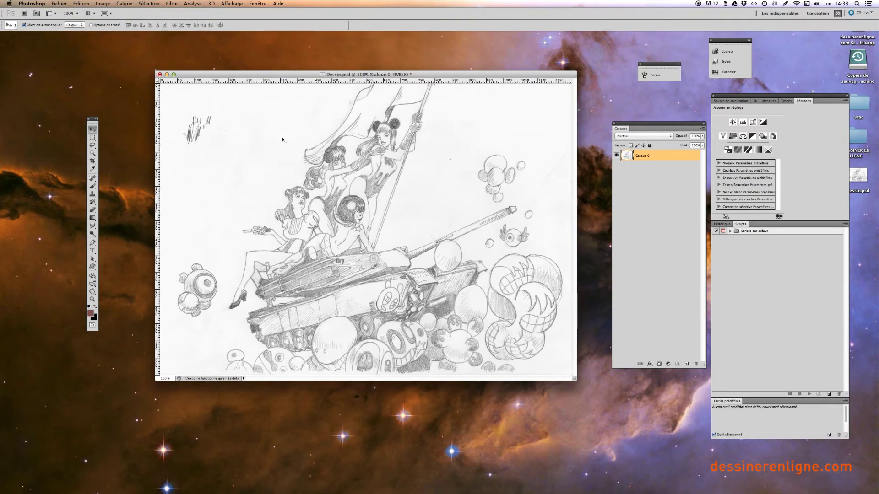
# Display the drawing in full-screen mode with the menu bar and try zooming in and out on the figures and tank.
pyautogui.moveTo(281, 76); pyautogui.dragTo(267, 78)
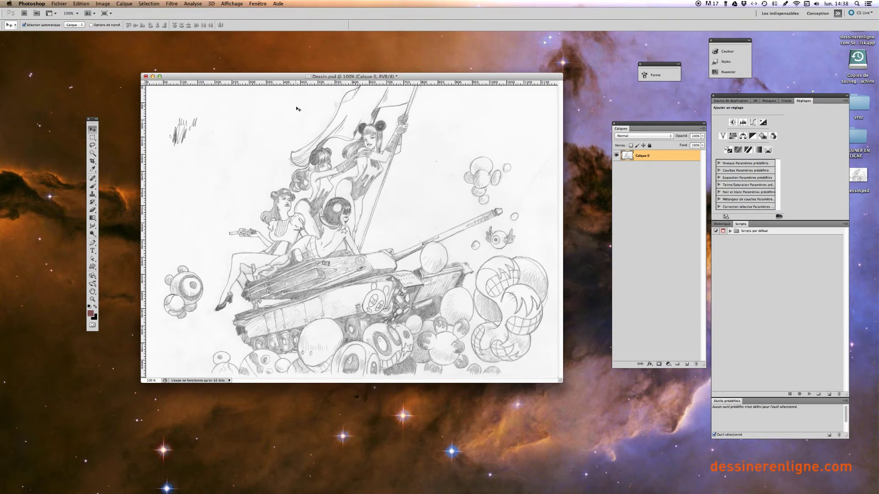
pyautogui.press('f')
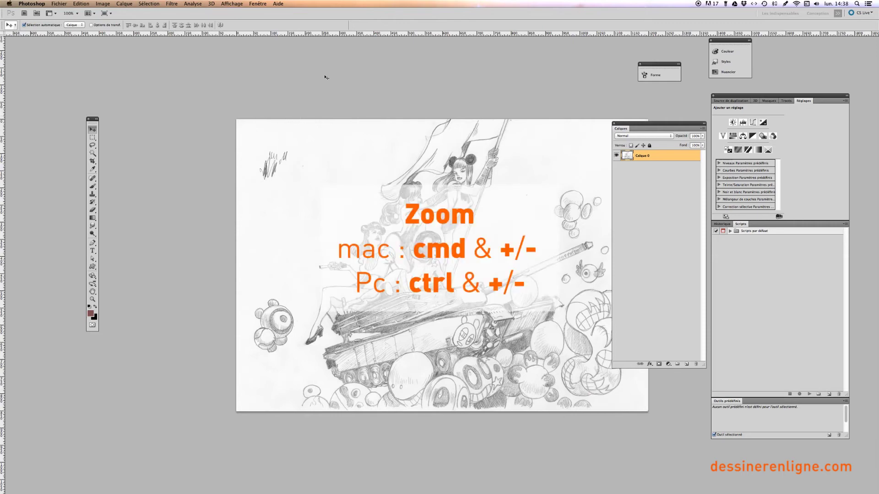
pyautogui.press('super+plus')
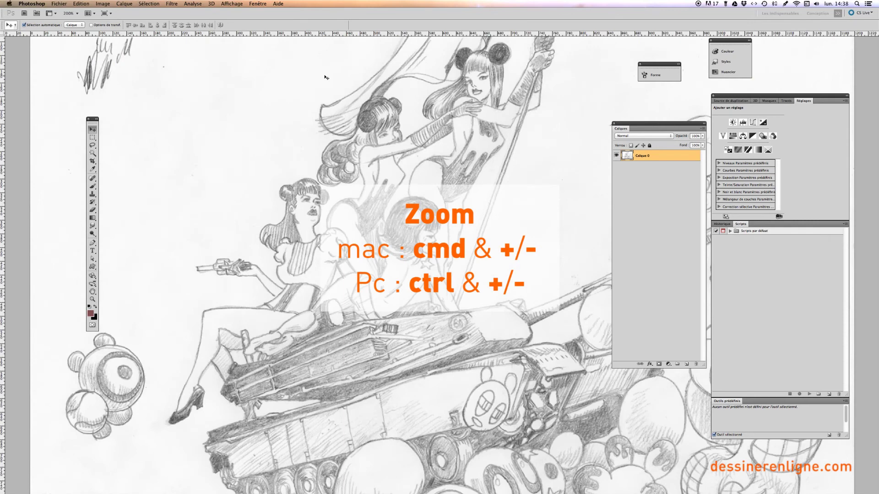
pyautogui.press('super+minus')
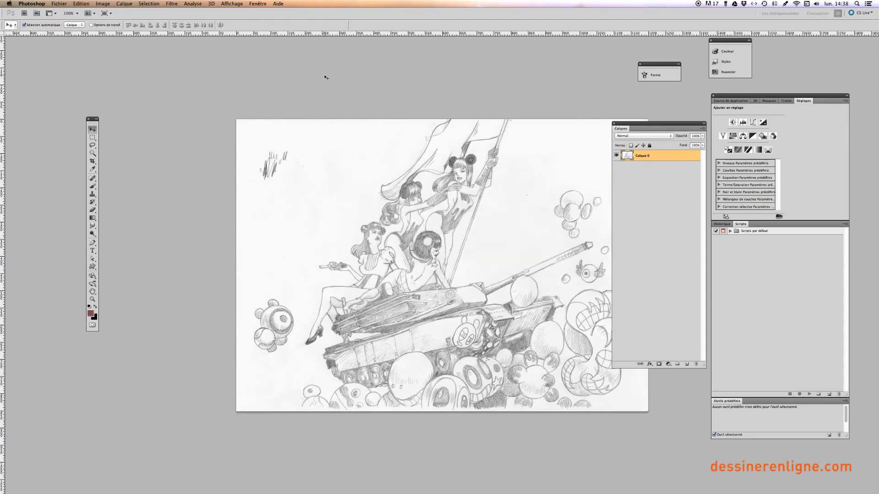
pyautogui.press('super+plus')
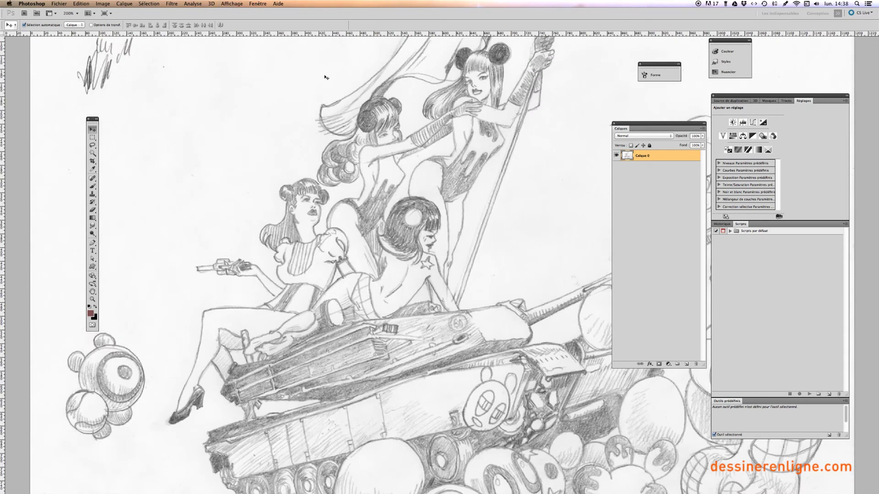
pyautogui.press('super+plus')
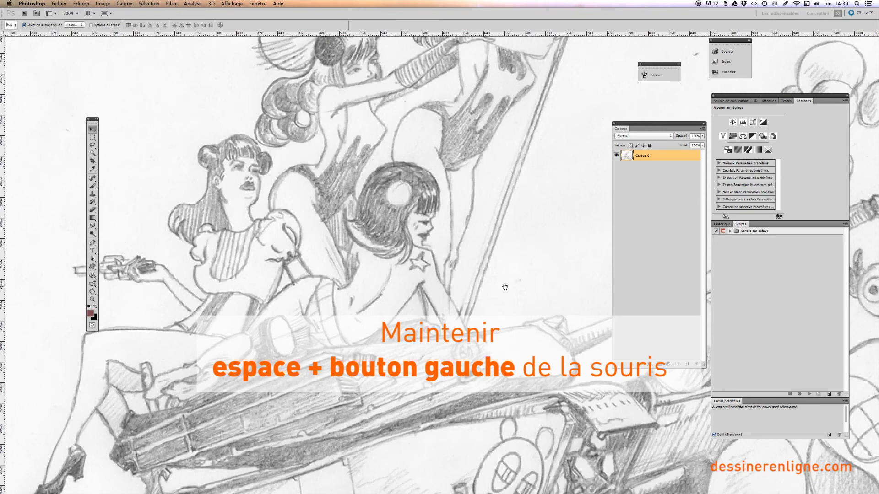
# Pan across the enlarged drawing to examine its details, and zoom back out to the whole sheet.
pyautogui.moveTo(497, 249)
pyautogui.mouseDown()
pyautogui.moveTo(471, 112)
pyautogui.moveTo(314, 153)
pyautogui.moveTo(278, 186)
pyautogui.moveTo(249, 234)
pyautogui.moveTo(217, 208)
pyautogui.moveTo(183, 197)
pyautogui.mouseUp()
pyautogui.moveTo(523, 416); pyautogui.dragTo(521, 284)
pyautogui.press('super+minus')
pyautogui.press('super+minus')
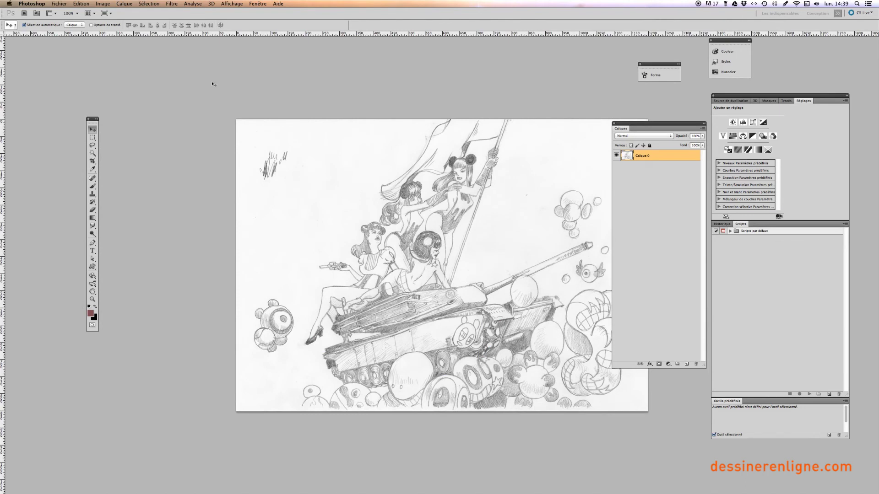
# Reposition the sheet with the Hand tool and magnify the figures to 200% with the Zoom tool.
pyautogui.click(92, 292)
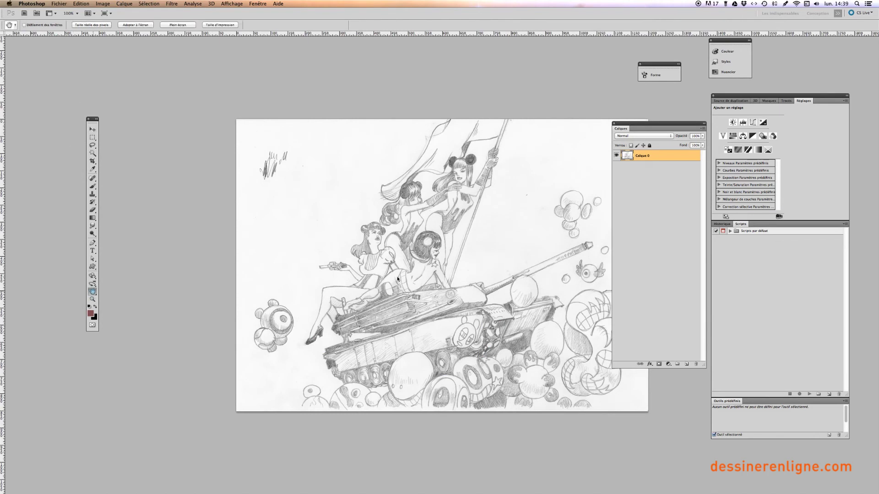
pyautogui.moveTo(294, 314)
pyautogui.mouseDown()
pyautogui.moveTo(382, 261)
pyautogui.moveTo(304, 302)
pyautogui.moveTo(253, 283)
pyautogui.mouseUp()
pyautogui.click(92, 299)
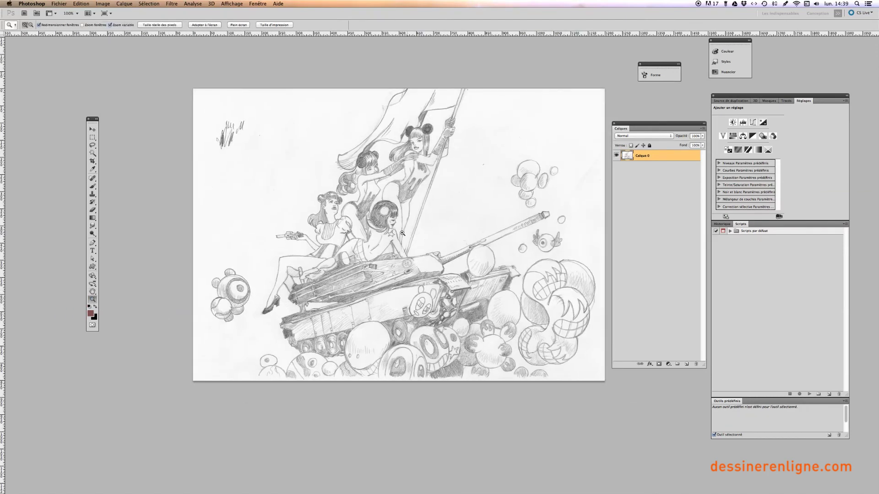
pyautogui.click(398, 237)
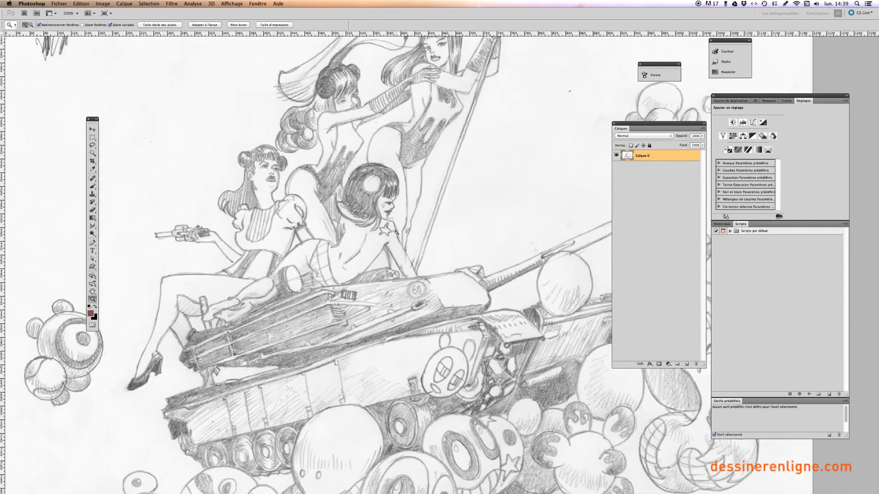
pyautogui.press('super+minus')
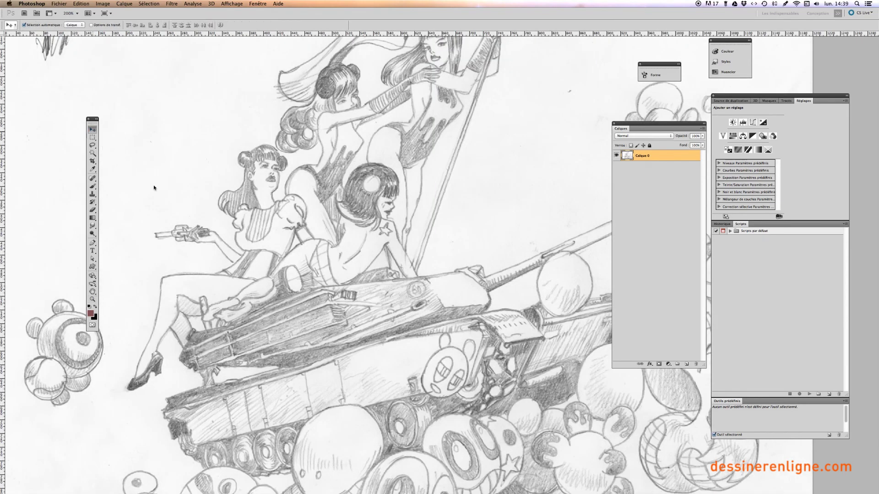